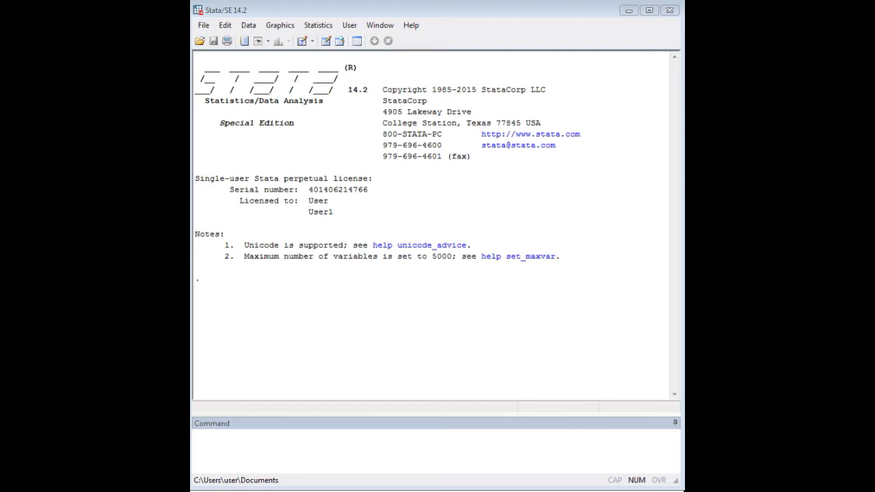
# Step: Paste the simulation block, set obs 100 through stset failtime, fail(fail) to drop t2, and select all lines
pyautogui.click(522, 432)
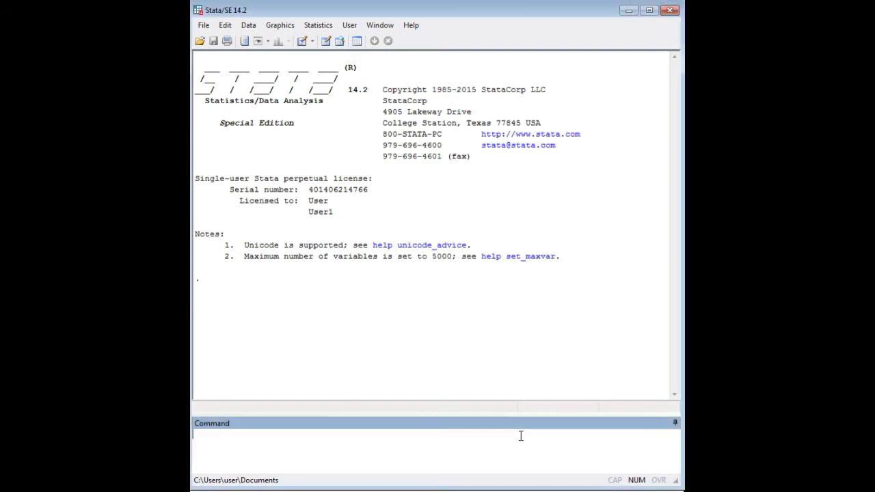
pyautogui.write('sts list gen t2 = runiform(1,2) gen treatment = round(t2) drop t2')
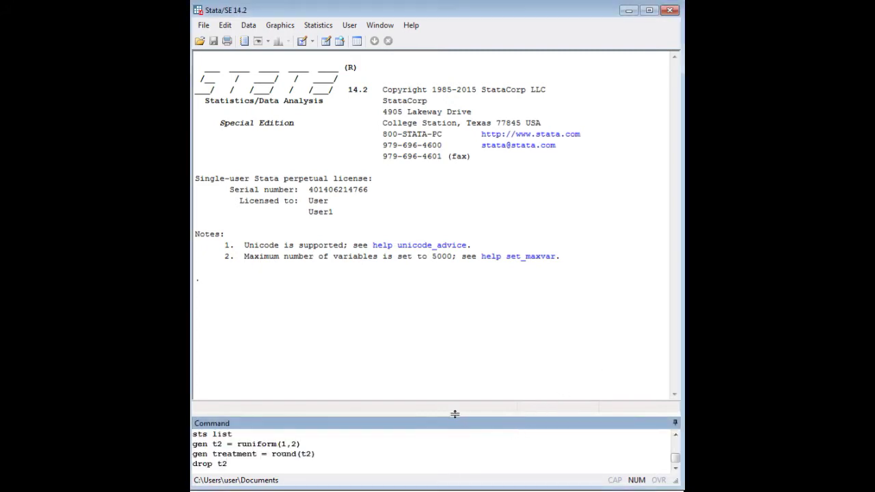
pyautogui.moveTo(455, 412); pyautogui.dragTo(449, 193)
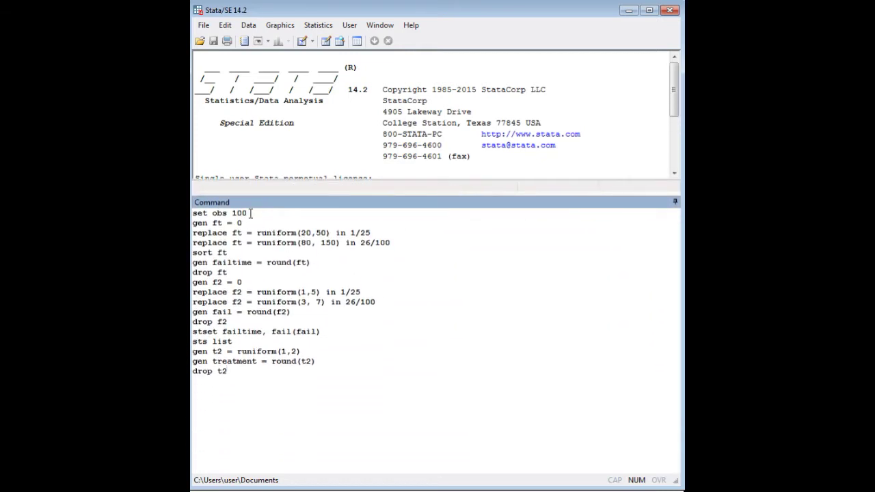
pyautogui.moveTo(227, 372); pyautogui.dragTo(193, 212)
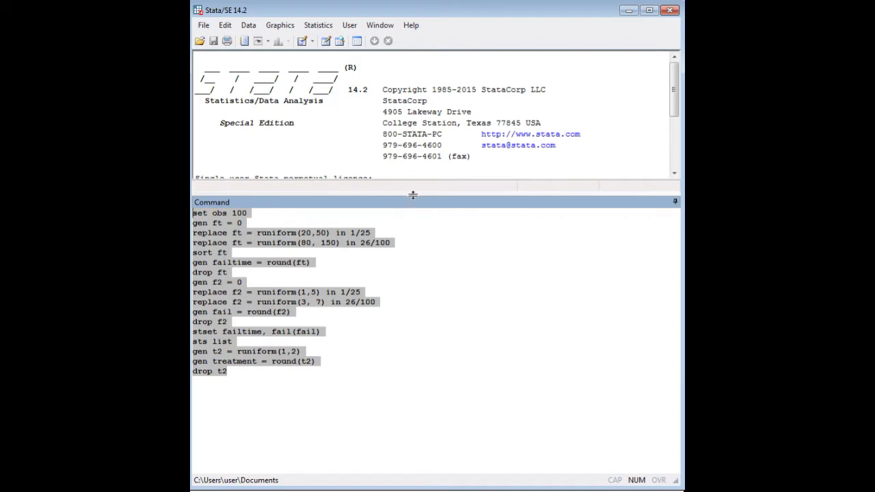
pyautogui.moveTo(412, 193); pyautogui.dragTo(413, 316)
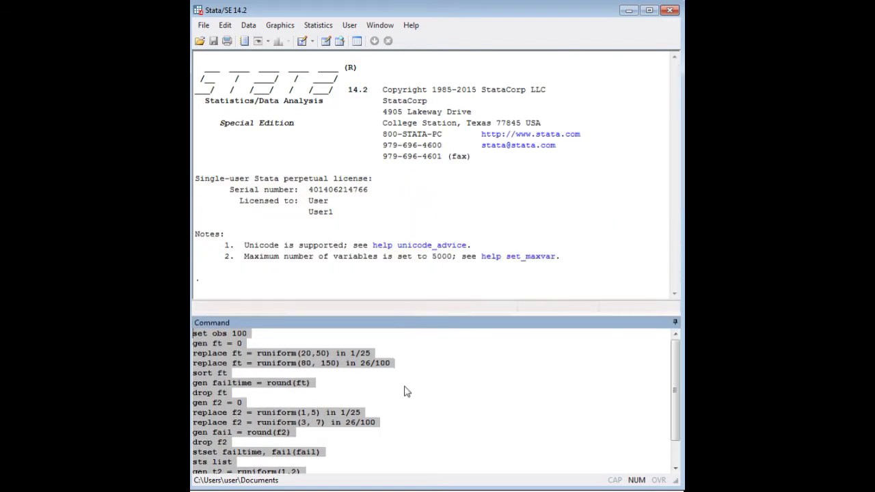
# Step: Run the selected simulation commands and open the dataset with edit
pyautogui.press('Return')
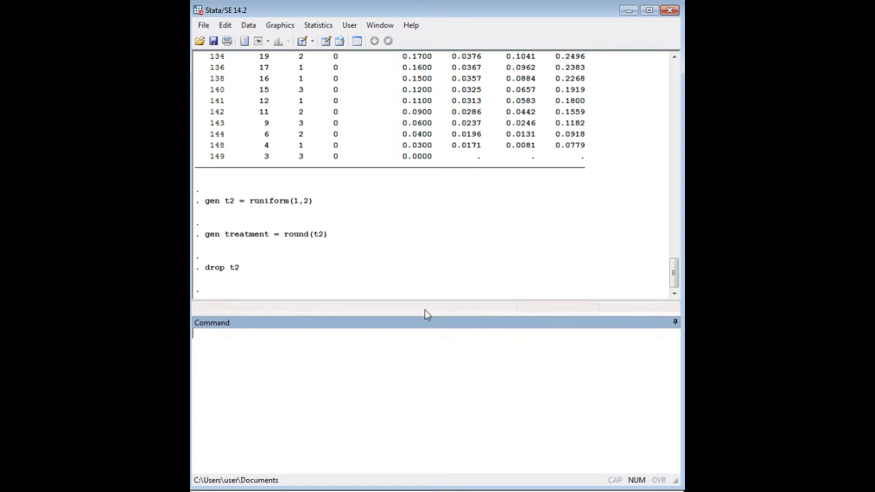
pyautogui.write('edit')
pyautogui.press('Return')
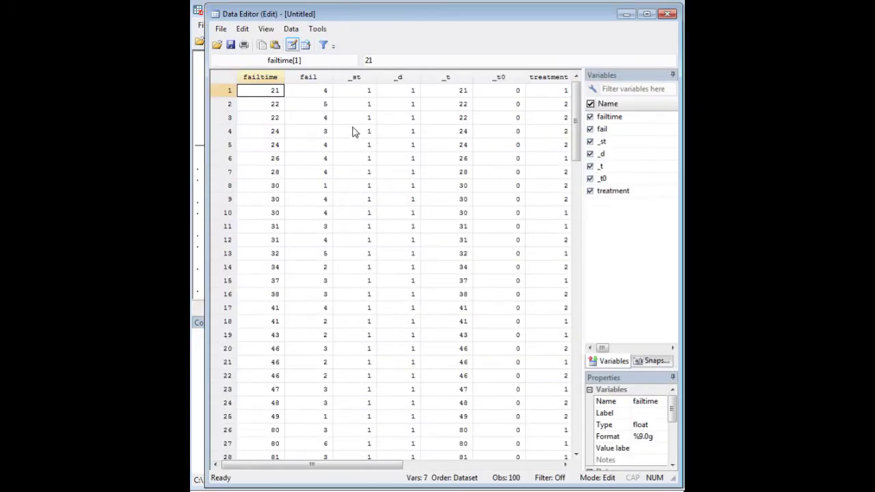
# Step: Inspect the failtime, fail and treatment columns and the first rows' values in the Data Editor
pyautogui.click(313, 93)
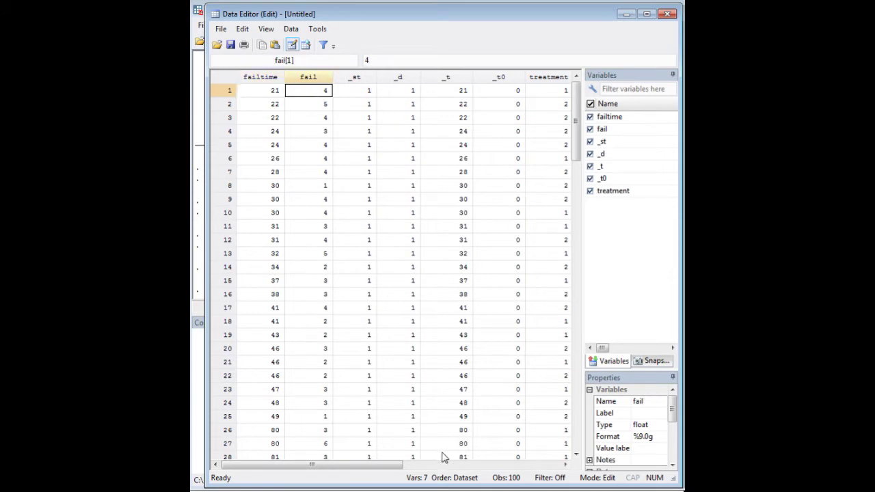
pyautogui.click(261, 77)
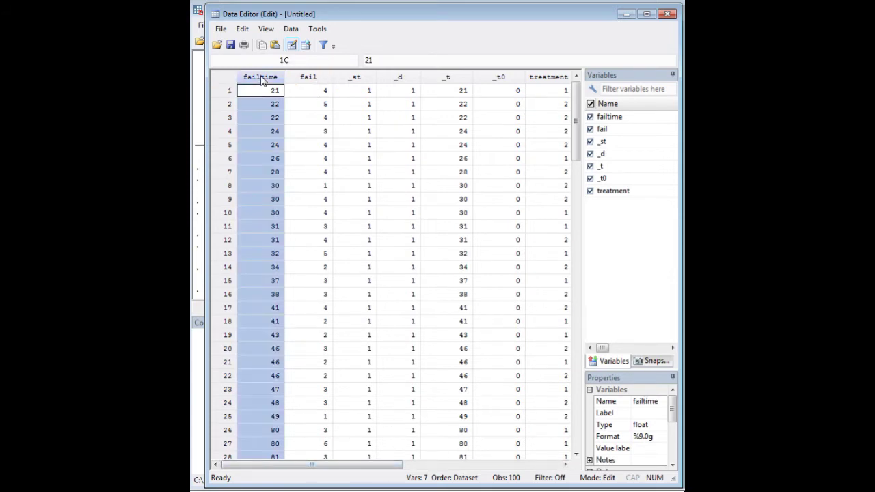
pyautogui.click(312, 77)
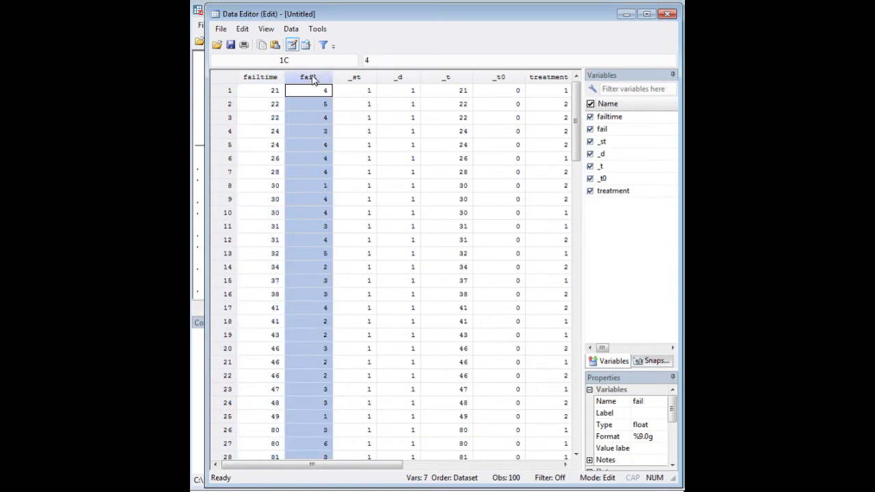
pyautogui.click(550, 76)
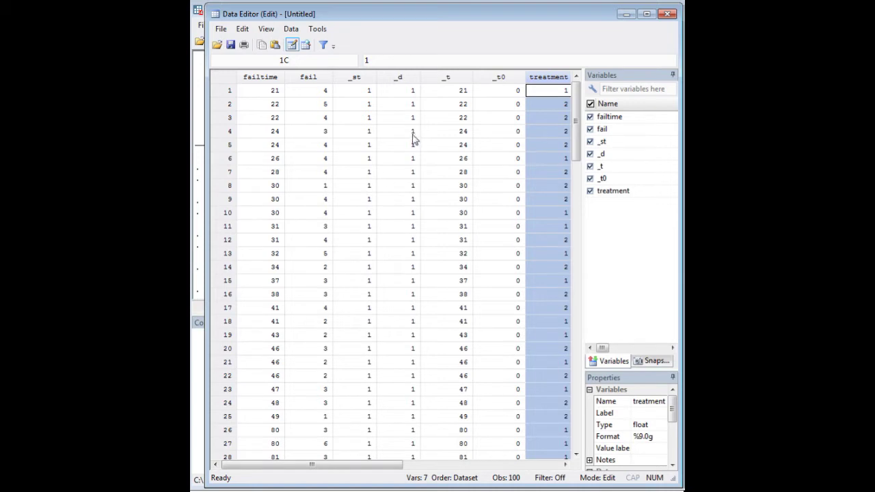
pyautogui.scroll(-20, 372, 274)
pyautogui.scroll(20, 365, 265)
pyautogui.click(557, 95)
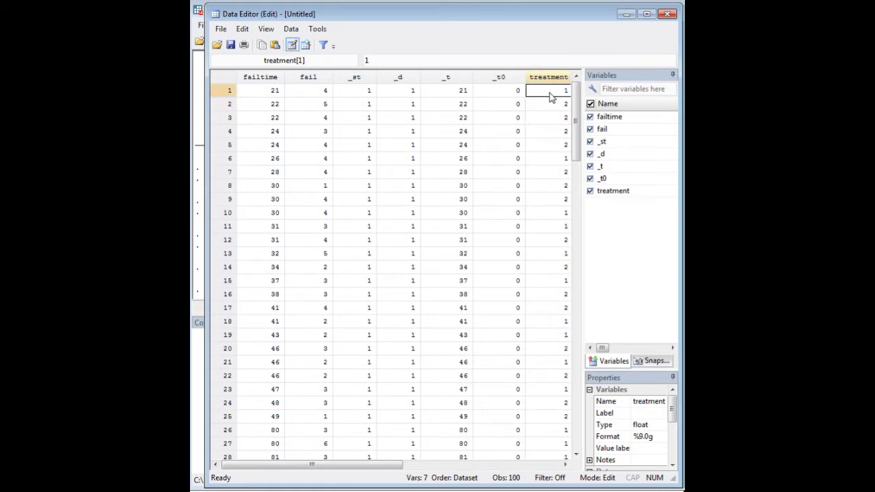
pyautogui.click(537, 107)
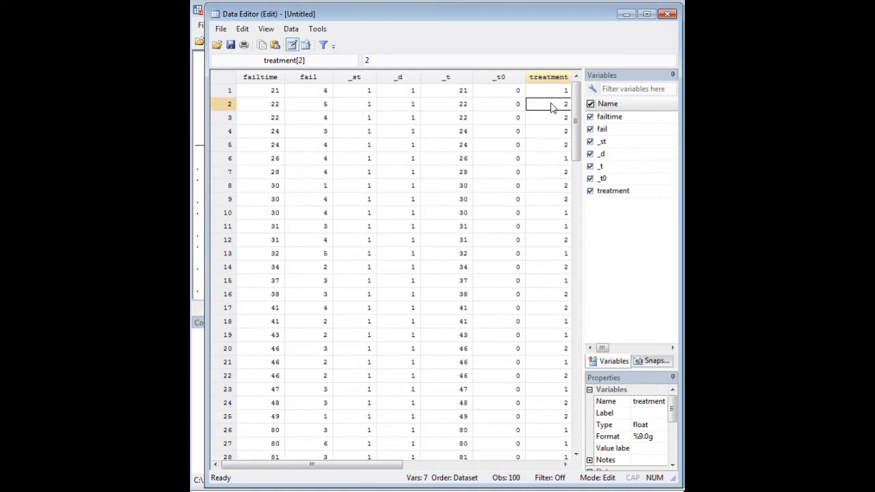
# Step: Close the Data Editor and paste 'sts test treatment, logrank' into the Command window without running it
pyautogui.click(625, 18)
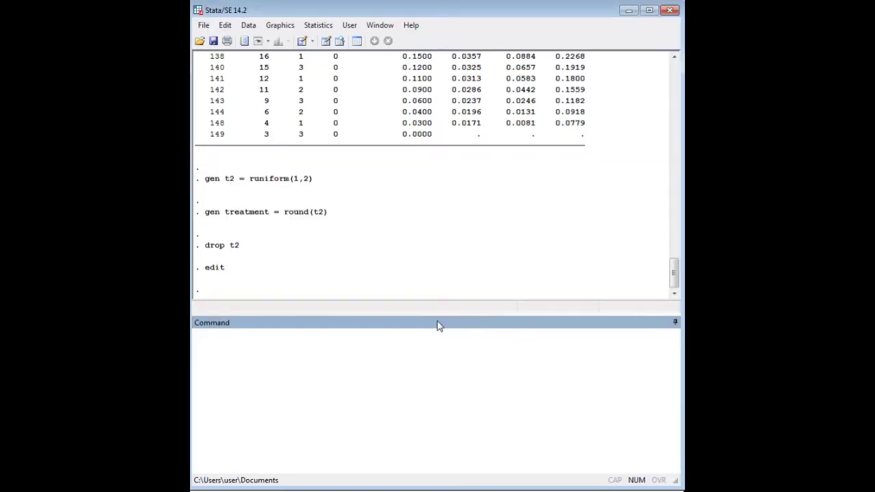
pyautogui.moveTo(440, 313); pyautogui.dragTo(418, 432)
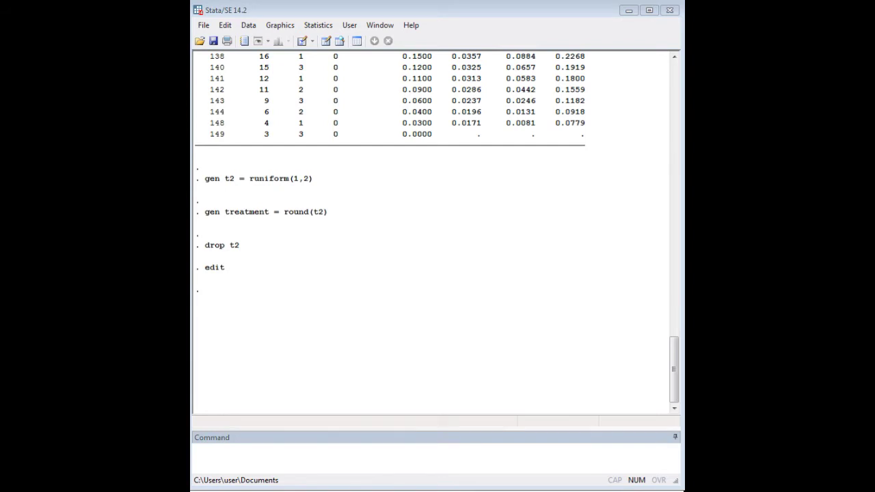
pyautogui.click(540, 449)
pyautogui.write('sts test treatment, logrank')
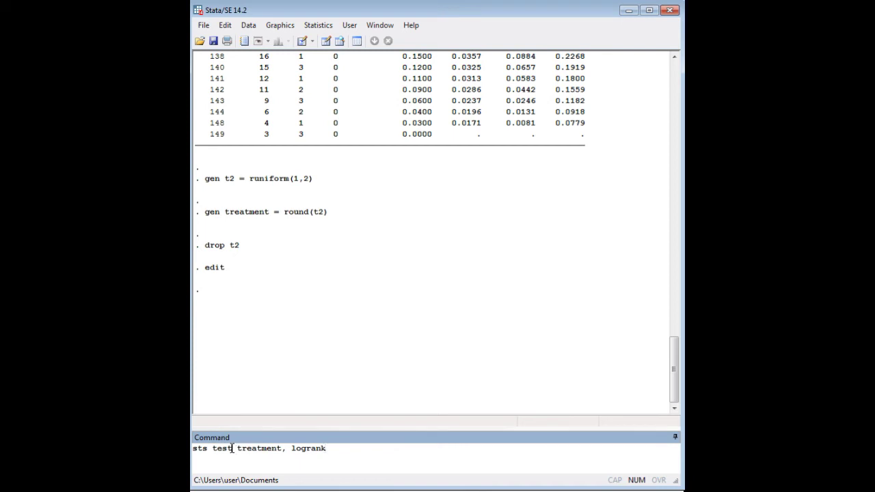
pyautogui.moveTo(232, 449); pyautogui.dragTo(192, 449)
pyautogui.click(439, 346)
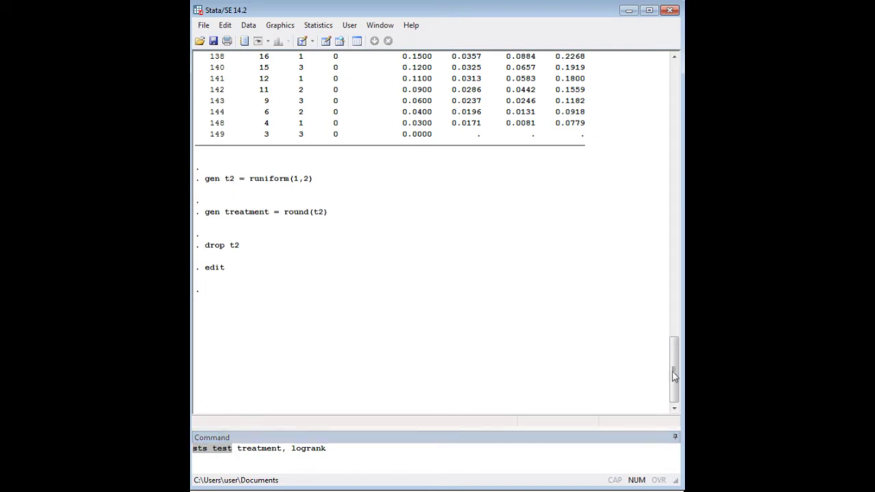
pyautogui.moveTo(673, 376); pyautogui.dragTo(674, 102)
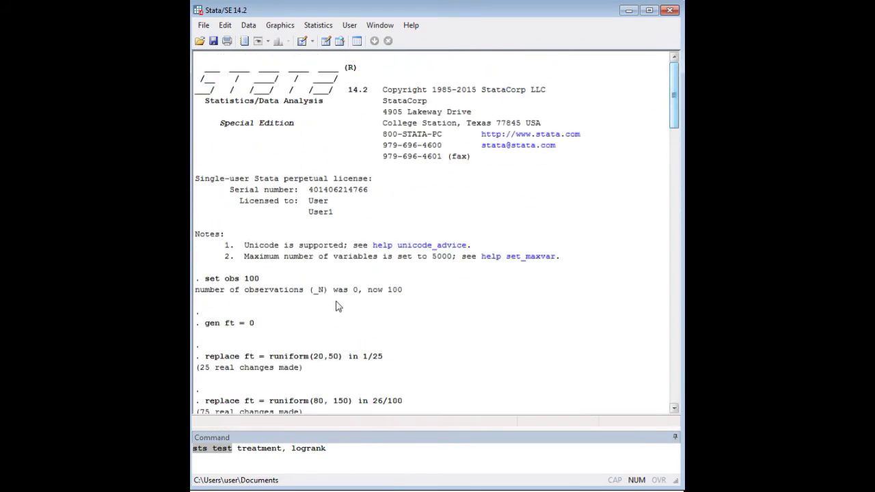
pyautogui.scroll(-8, 345, 324)
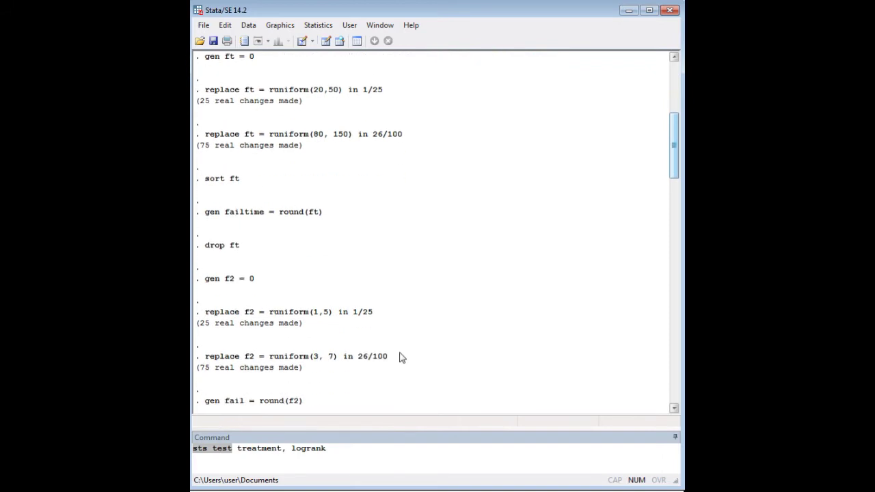
pyautogui.scroll(-5, 392, 351)
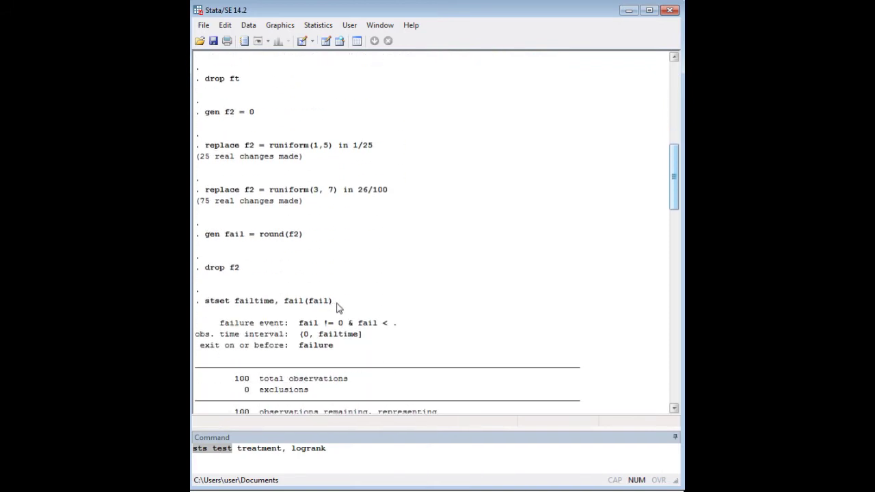
pyautogui.moveTo(335, 305); pyautogui.dragTo(204, 303)
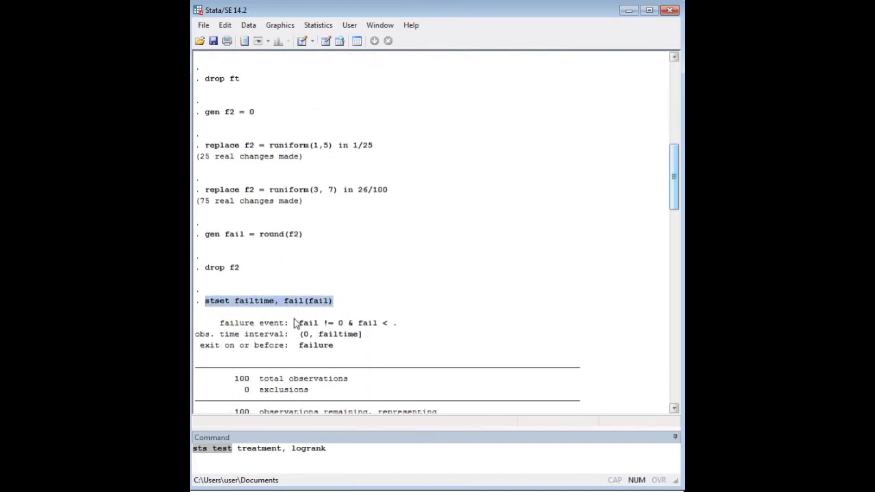
pyautogui.click(259, 305)
pyautogui.moveTo(236, 304); pyautogui.dragTo(274, 302)
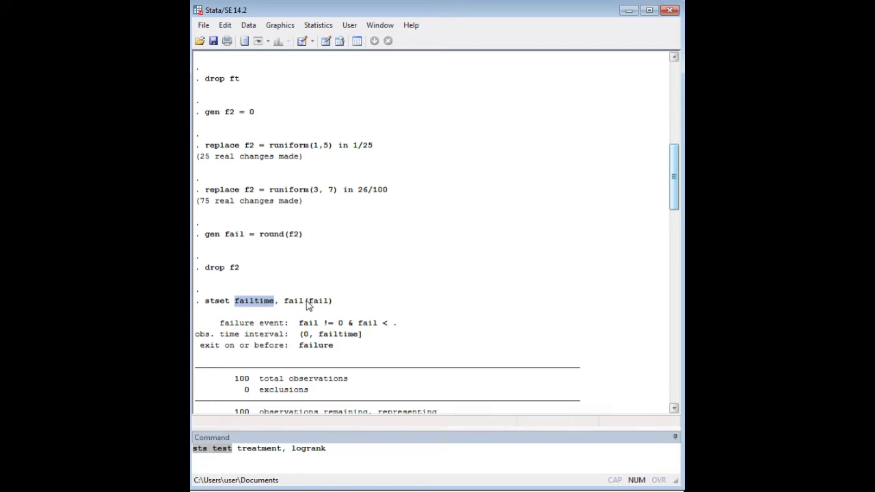
pyautogui.moveTo(308, 301); pyautogui.dragTo(329, 305)
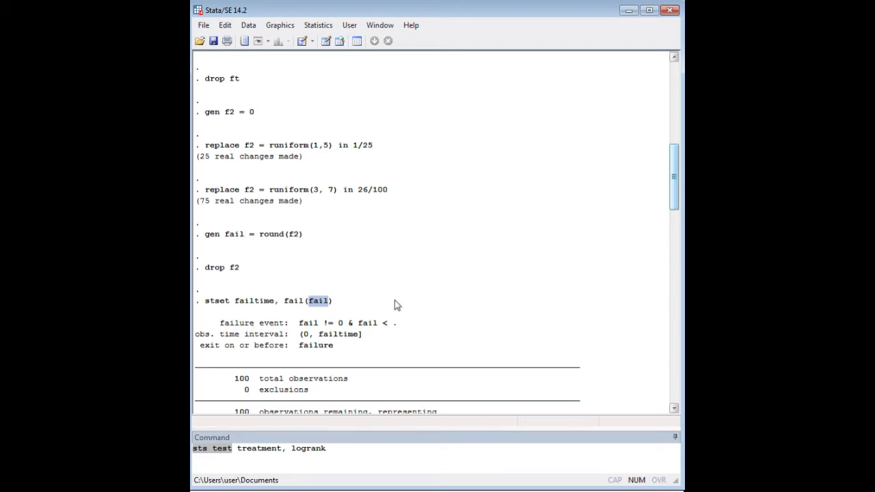
pyautogui.click(466, 464)
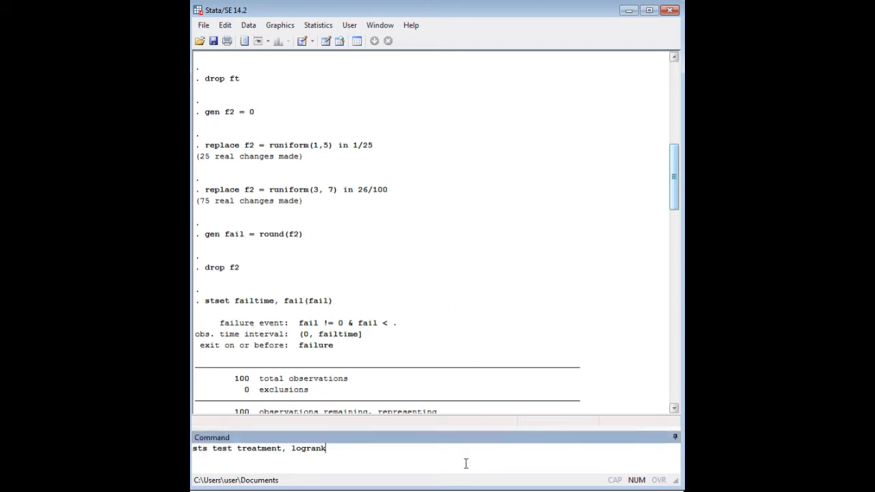
pyautogui.hotkey('ctrl', 'a')
pyautogui.write('edit')
pyautogui.press('Return')
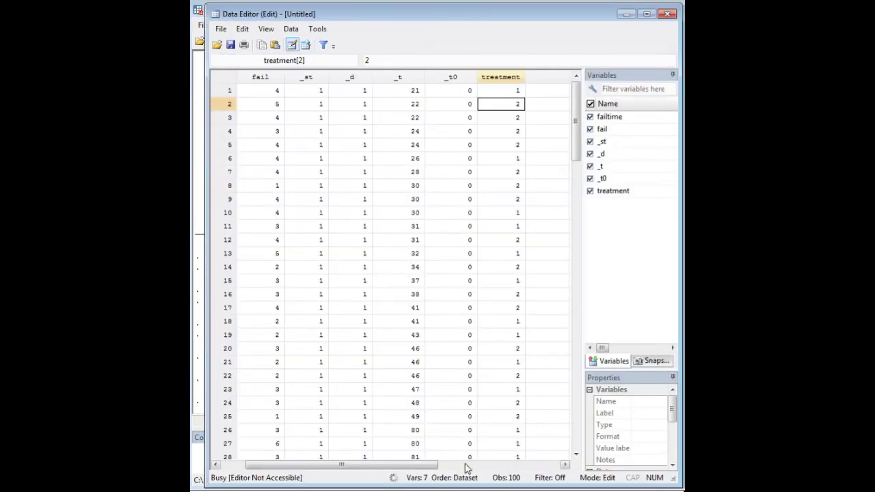
pyautogui.moveTo(391, 465); pyautogui.dragTo(318, 467)
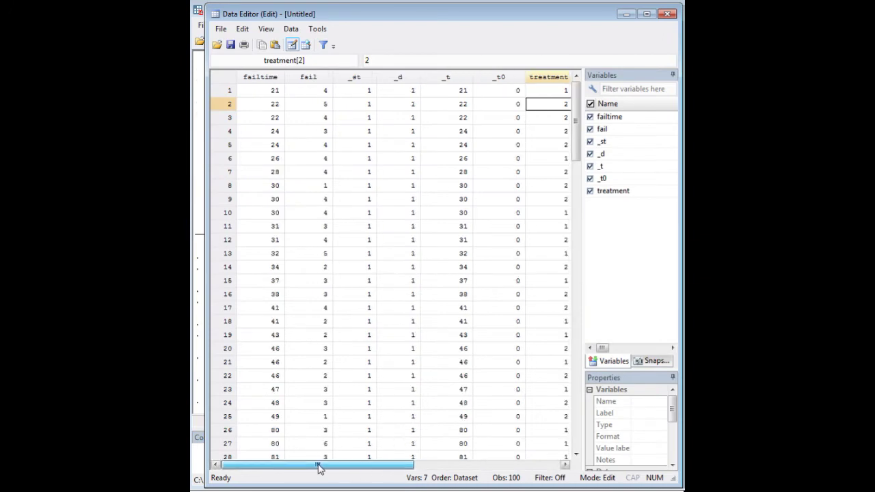
pyautogui.click(267, 204)
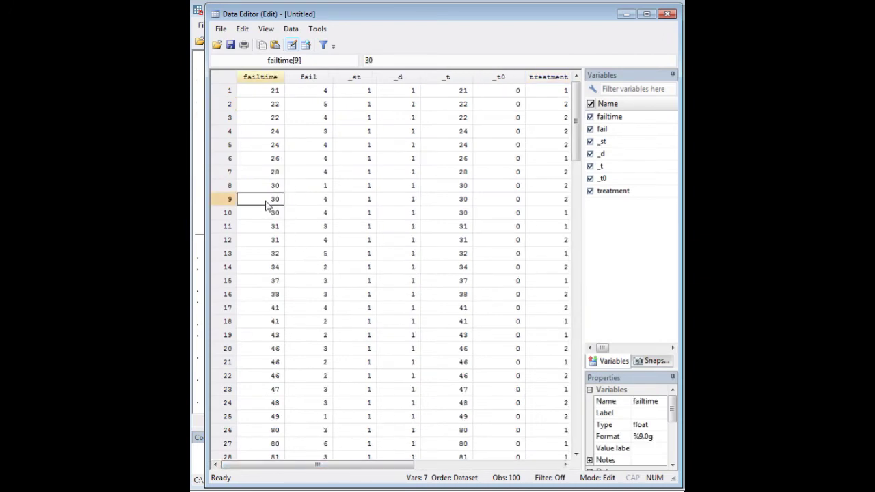
pyautogui.click(315, 204)
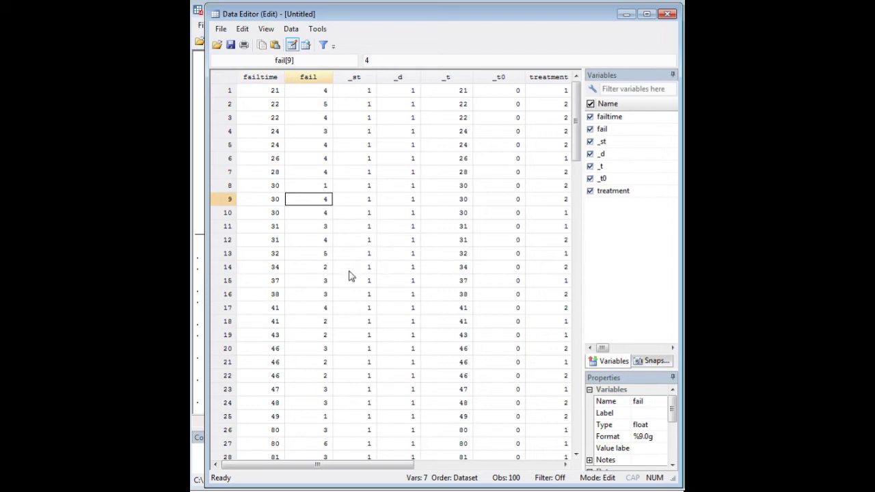
pyautogui.scroll(-20, 349, 275)
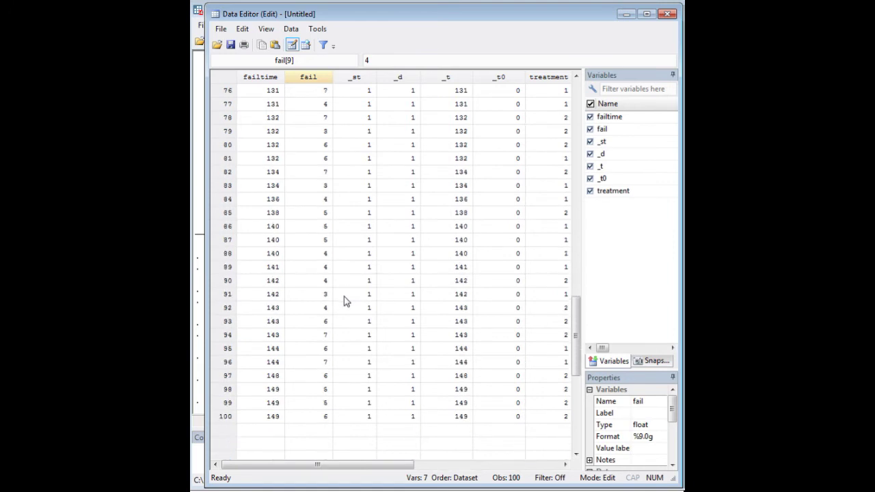
pyautogui.scroll(19, 344, 298)
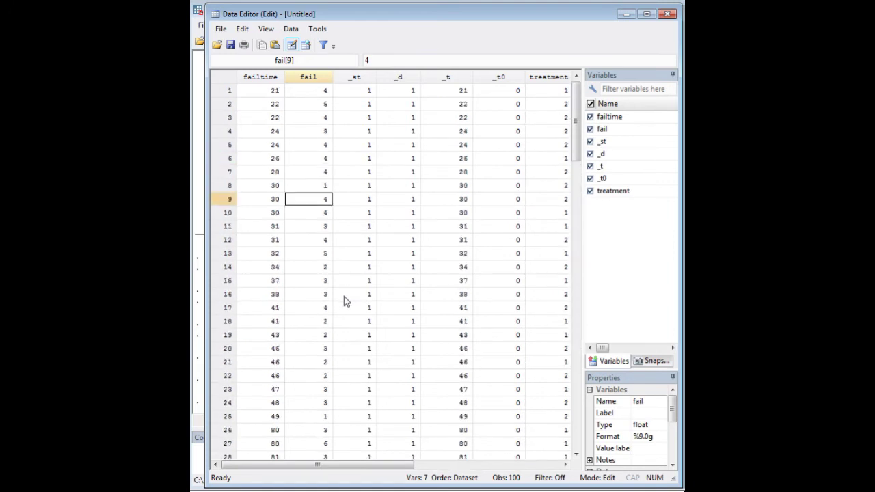
pyautogui.scroll(-20, 344, 296)
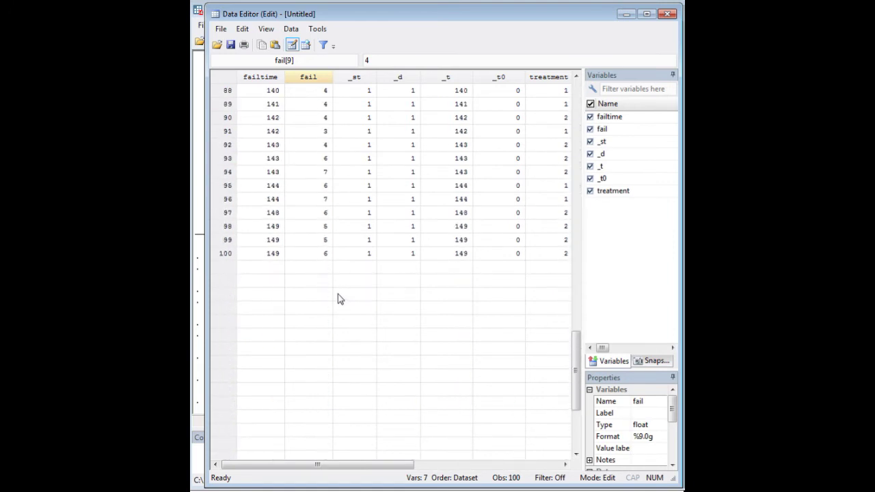
pyautogui.scroll(20, 333, 287)
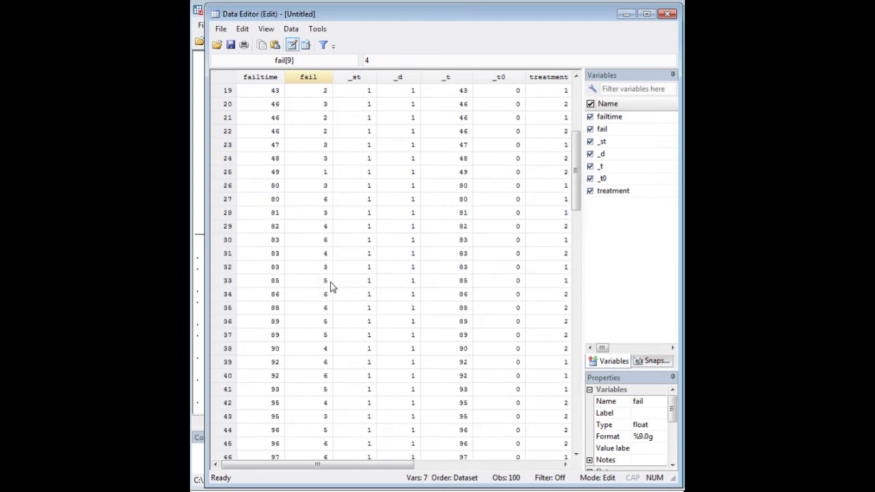
pyautogui.click(268, 93)
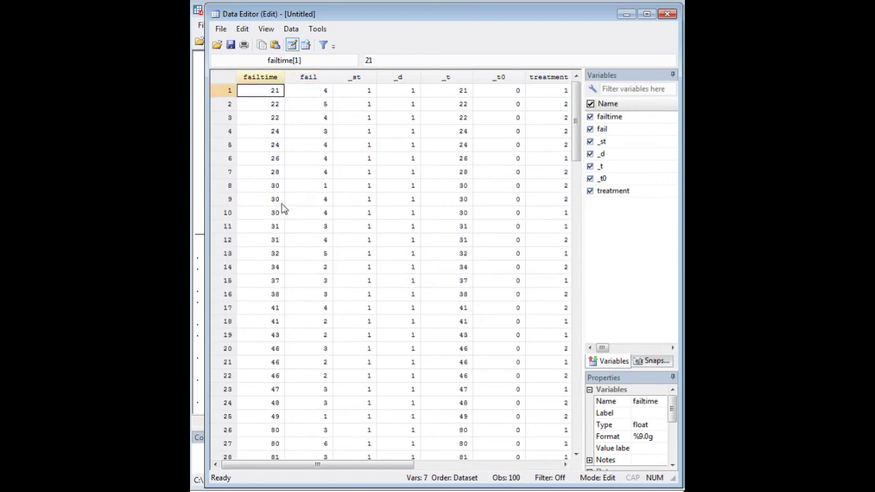
pyautogui.scroll(-11, 301, 307)
pyautogui.scroll(-16, 301, 311)
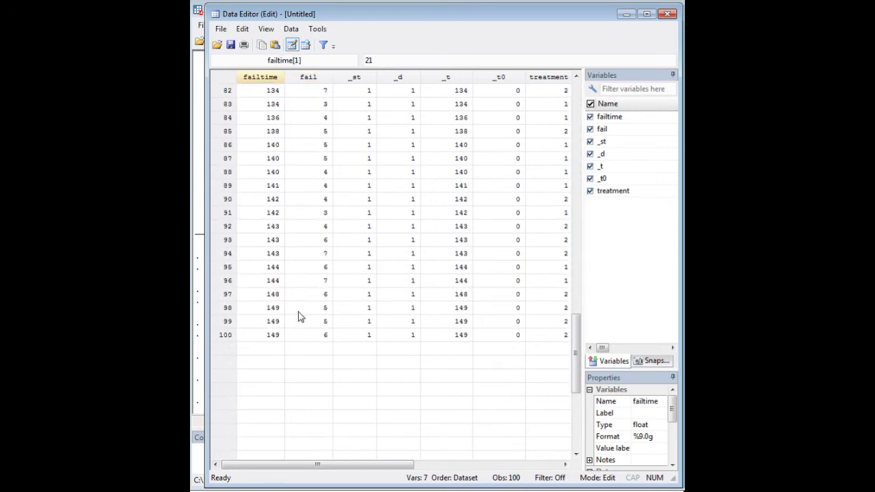
pyautogui.click(272, 335)
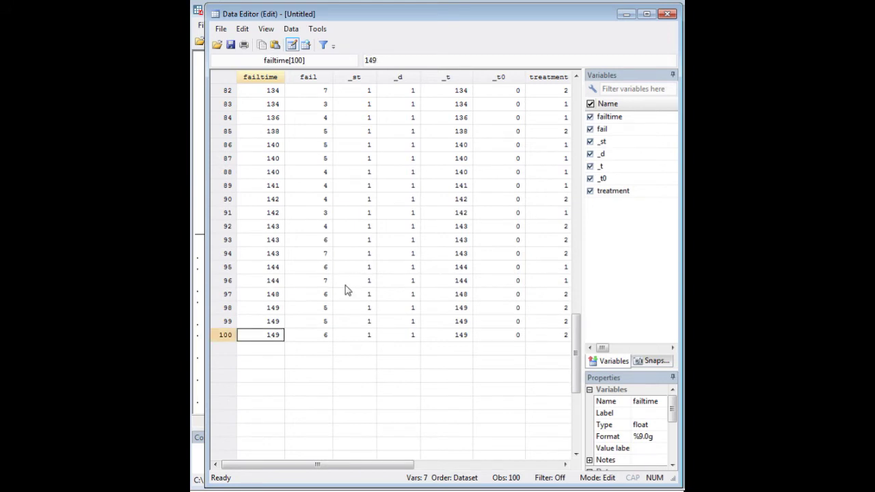
pyautogui.scroll(20, 346, 288)
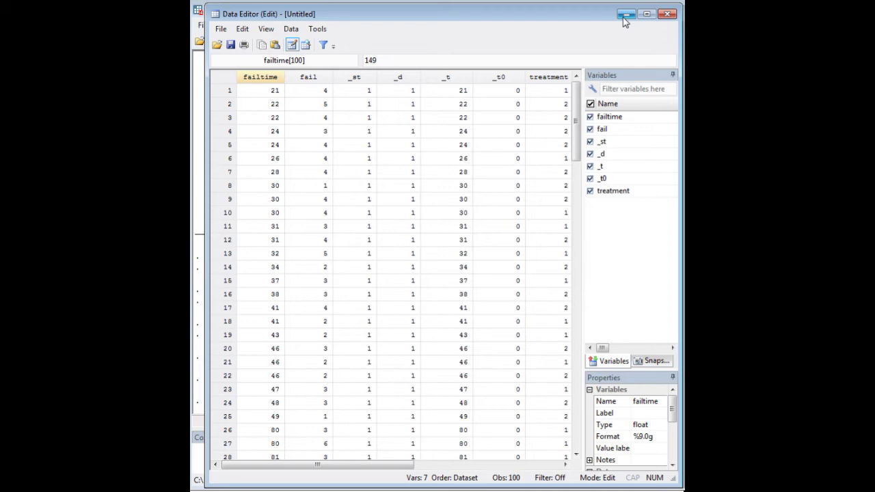
pyautogui.click(625, 15)
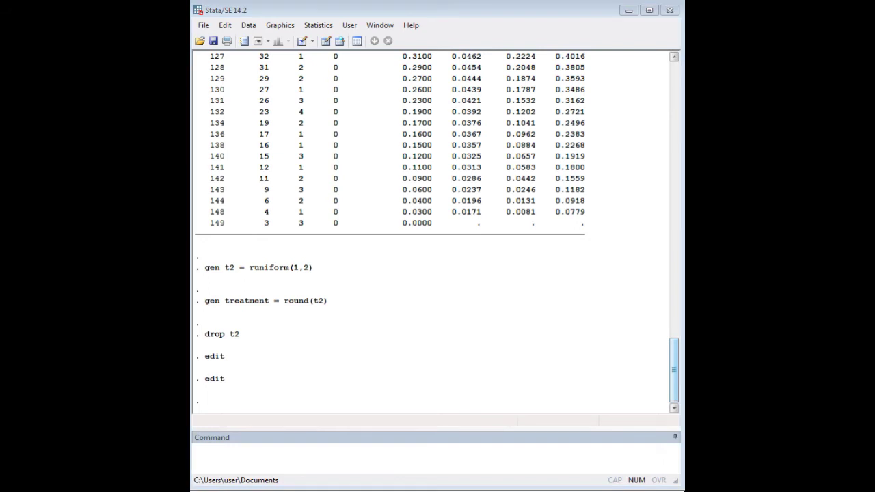
# Step: Run 'sts test treatment, logrank', giving chi2(1) = 0.29 and Pr>chi2 = 0.5876
pyautogui.click(381, 457)
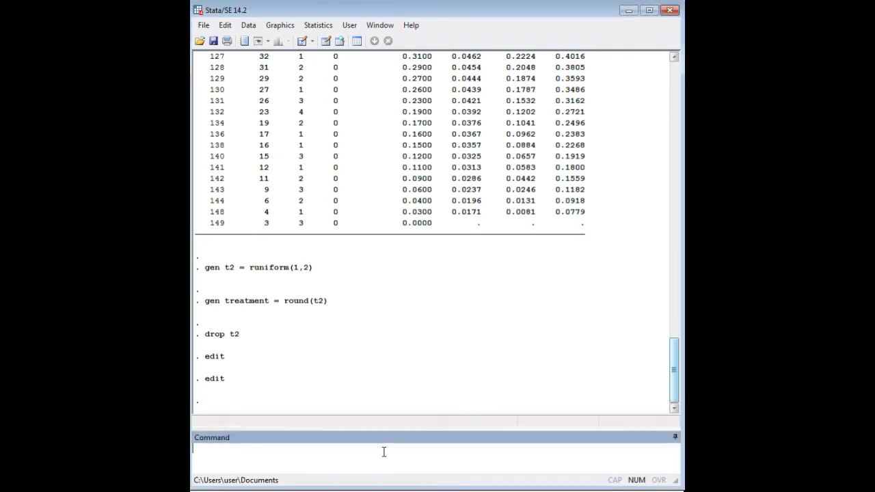
pyautogui.write('sts test treatment, logrank')
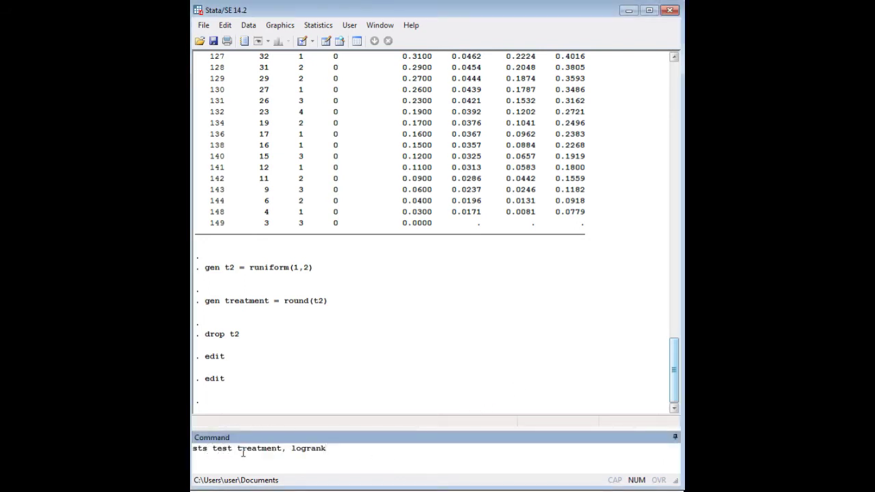
pyautogui.moveTo(238, 448); pyautogui.dragTo(283, 451)
pyautogui.click(335, 447)
pyautogui.press('Return')
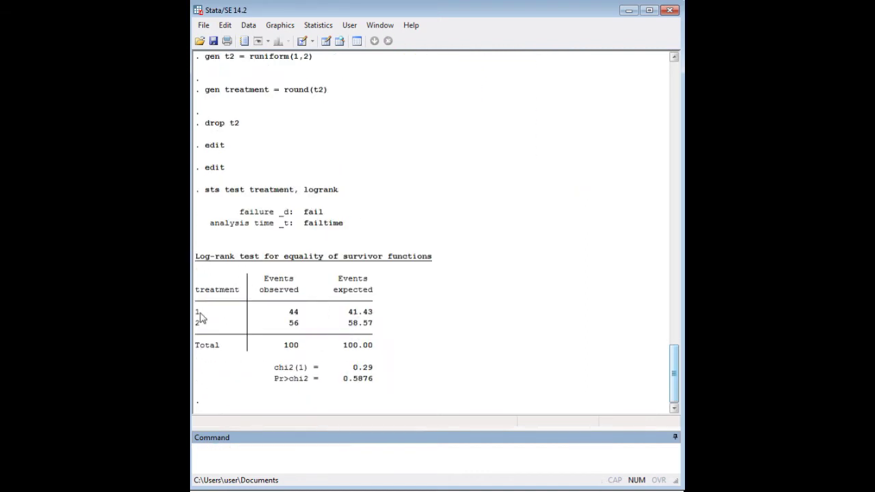
pyautogui.moveTo(302, 312); pyautogui.dragTo(292, 314)
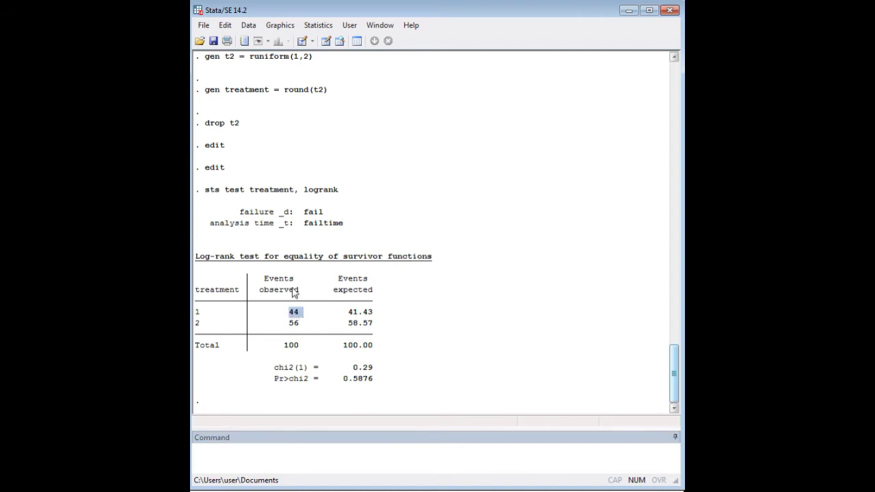
pyautogui.click(301, 328)
pyautogui.moveTo(301, 328); pyautogui.dragTo(290, 327)
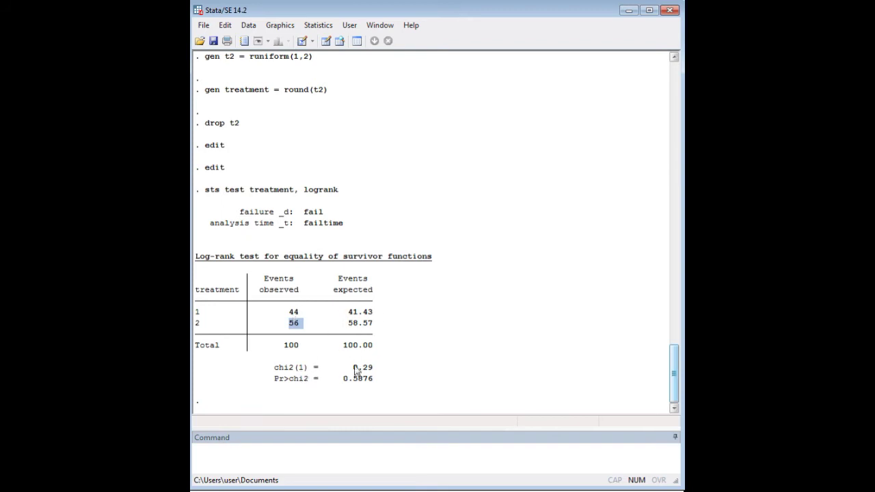
pyautogui.click(380, 383)
pyautogui.moveTo(381, 382); pyautogui.dragTo(344, 381)
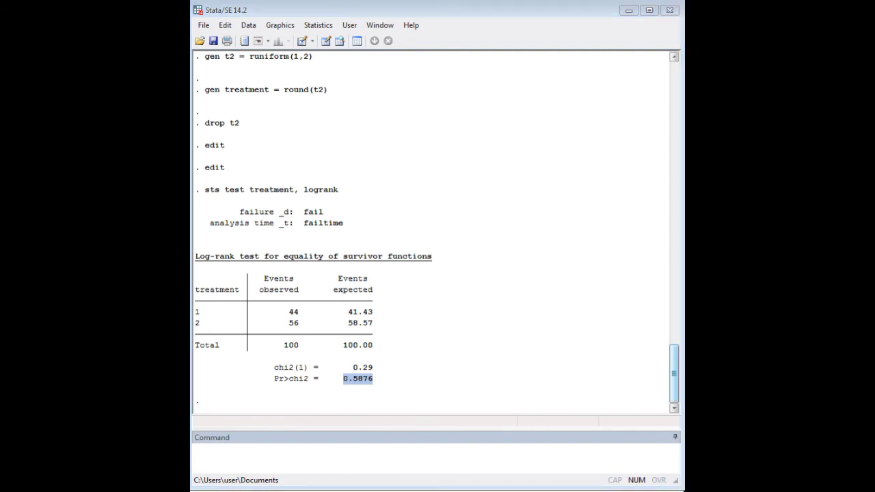
pyautogui.click(396, 384)
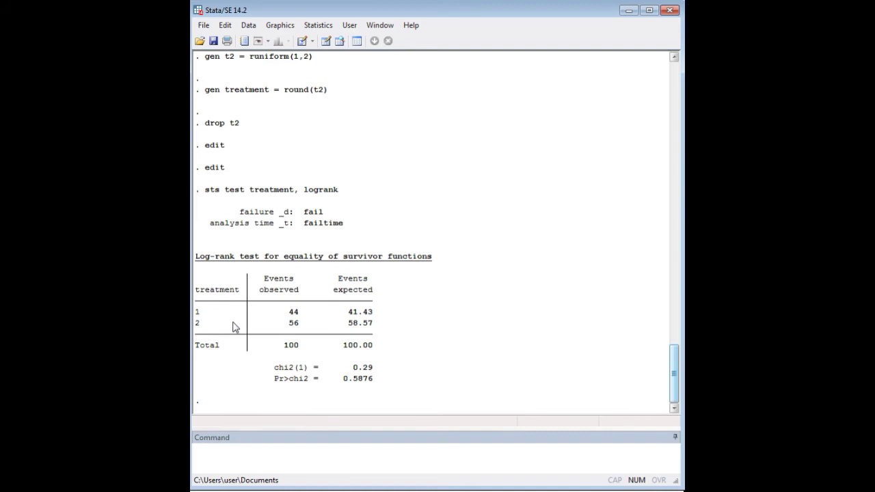
pyautogui.click(297, 463)
# Step: Run 'sts graph, by(treatment) ci' after deleting the xlabel option from the pasted command
pyautogui.write('sts graph, xlabel(0(5)150,alternate) by (treatment) ci')
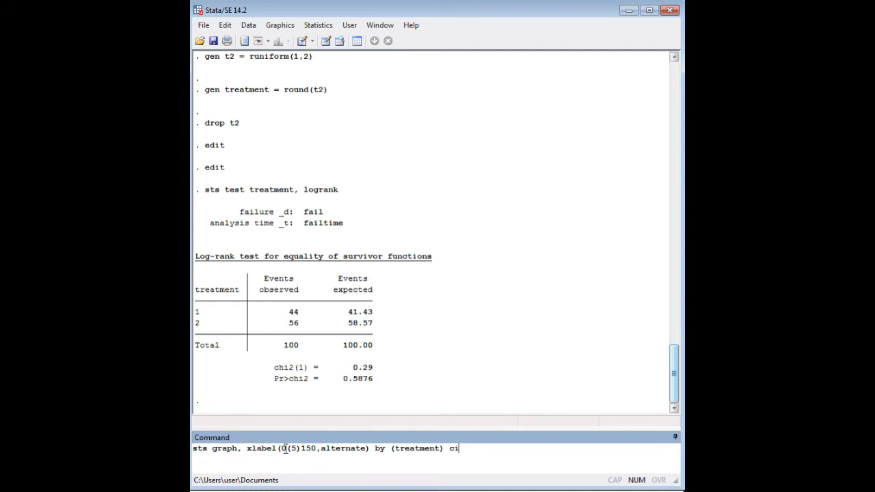
pyautogui.moveTo(247, 449); pyautogui.dragTo(371, 450)
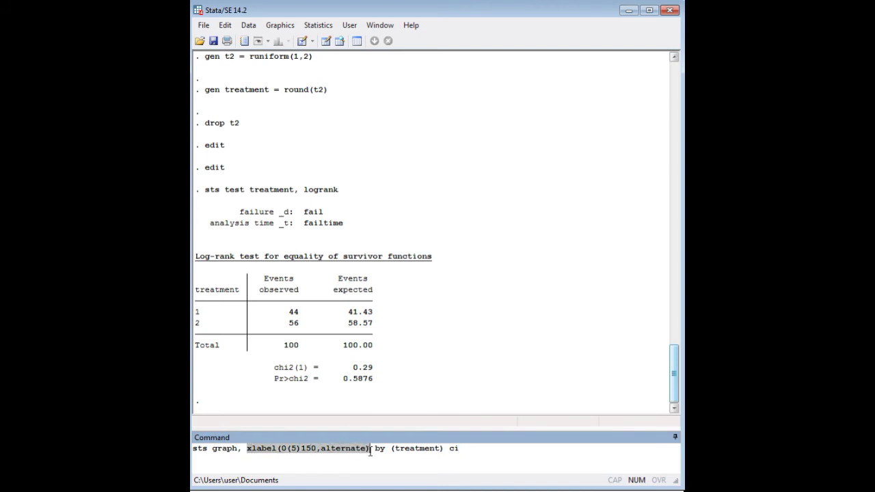
pyautogui.click(290, 449)
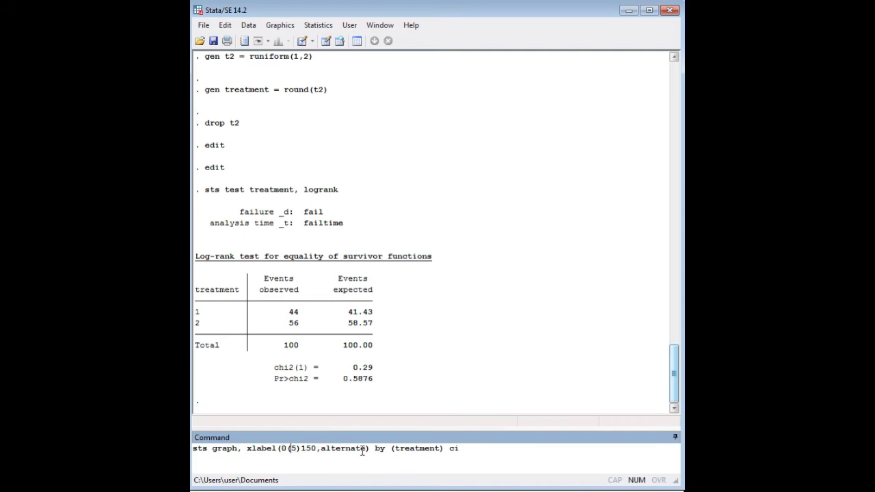
pyautogui.moveTo(370, 449); pyautogui.dragTo(278, 451)
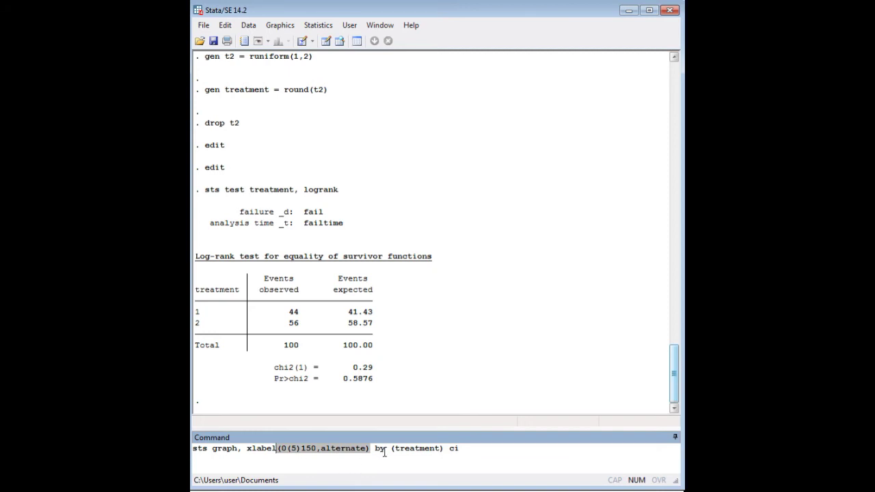
pyautogui.moveTo(370, 449); pyautogui.dragTo(247, 449)
pyautogui.press('Delete')
pyautogui.press('Return')
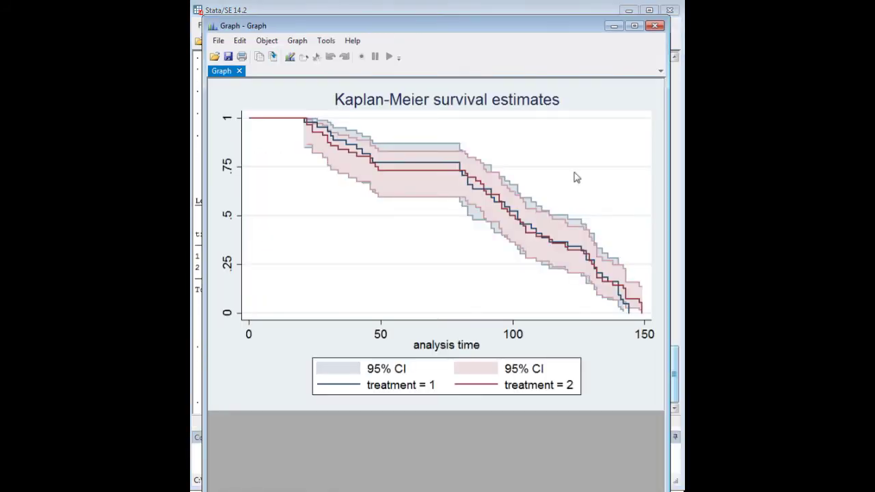
# Step: Minimize the Kaplan-Meier graph, then restore it from the taskbar and nudge its position
pyautogui.click(614, 25)
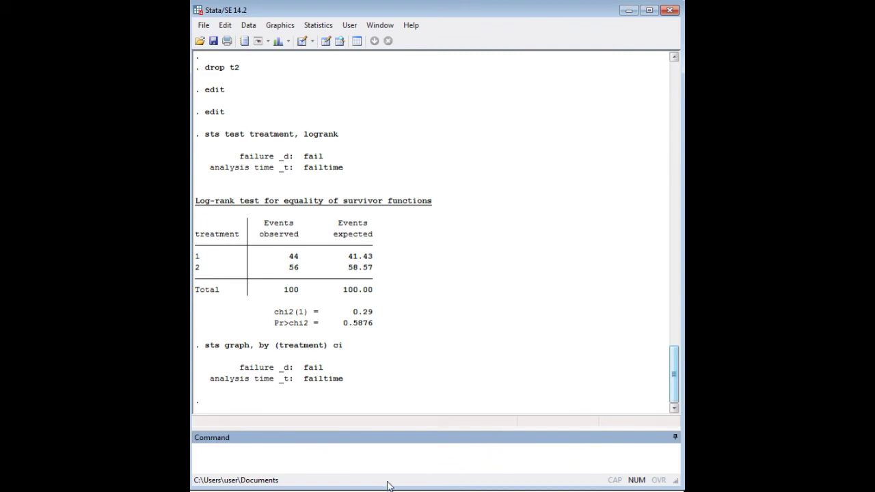
pyautogui.click(342, 491)
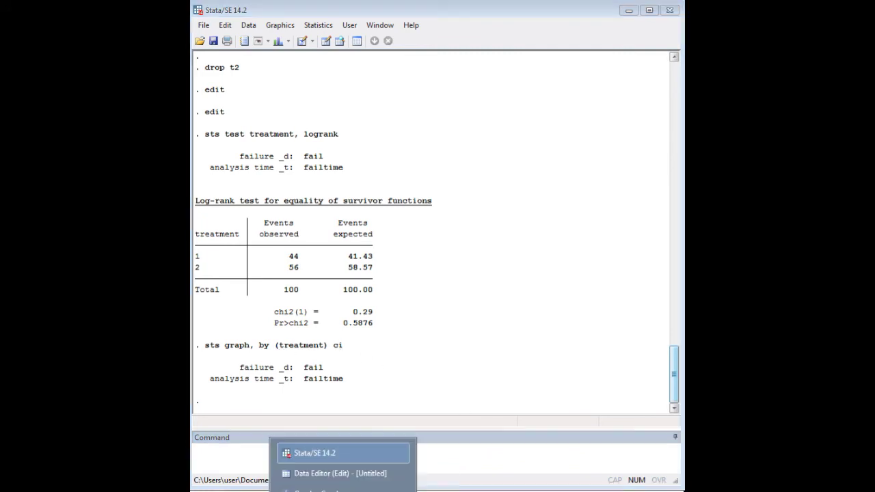
pyautogui.click(328, 491)
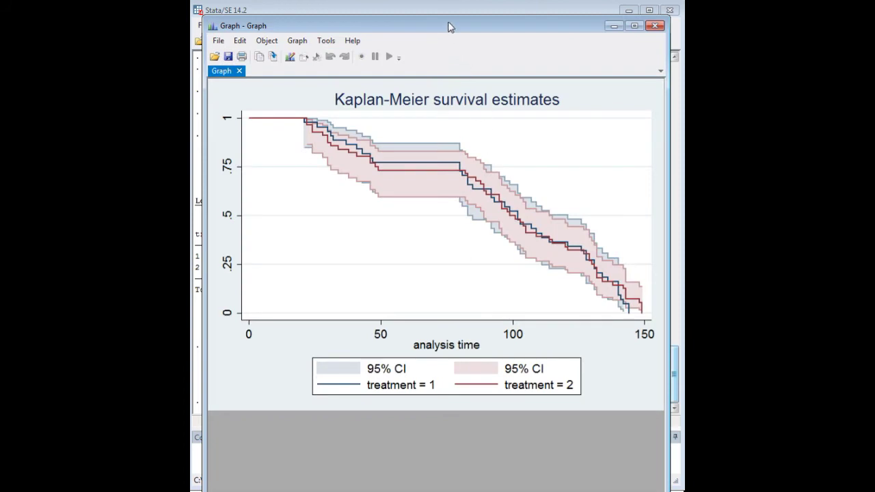
pyautogui.moveTo(449, 25); pyautogui.dragTo(445, 20)
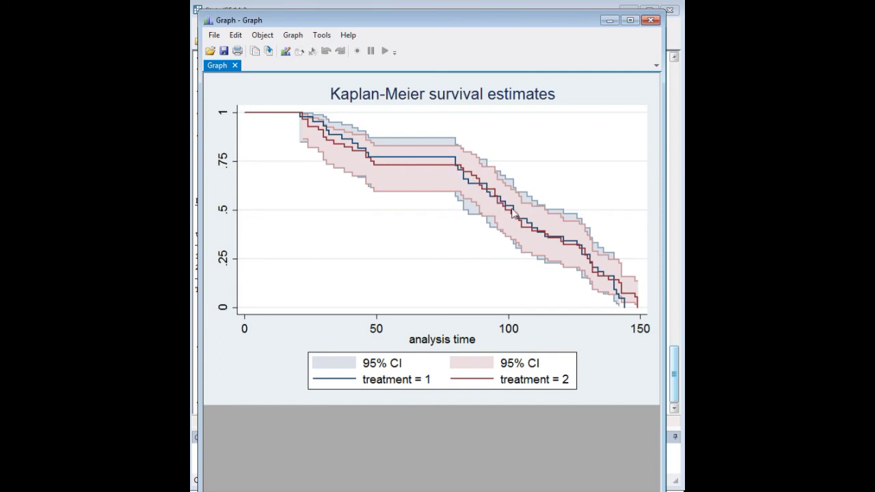
# Step: Highlight the ci option in the echoed command, review the graph again, then minimize it
pyautogui.click(609, 20)
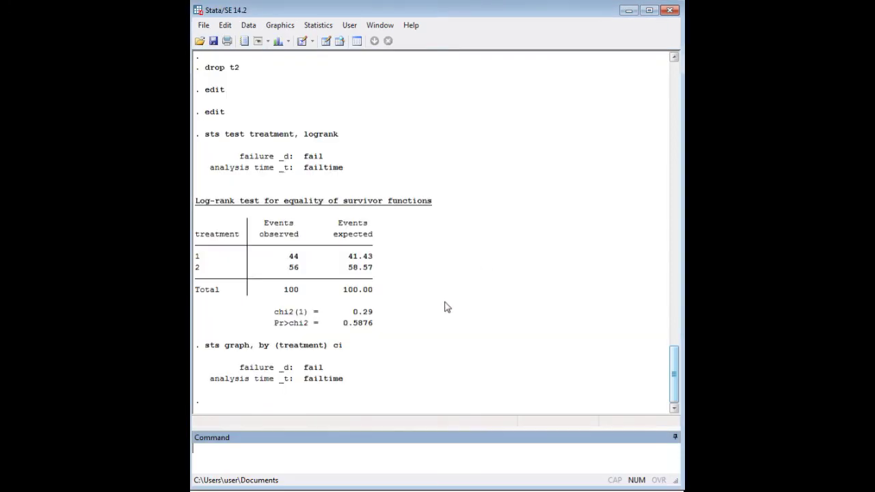
pyautogui.doubleClick(337, 345)
pyautogui.click(342, 490)
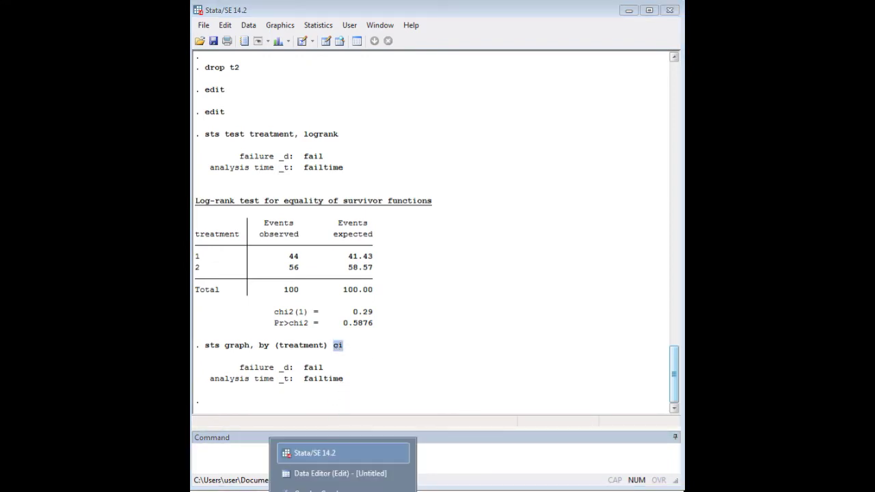
pyautogui.click(321, 491)
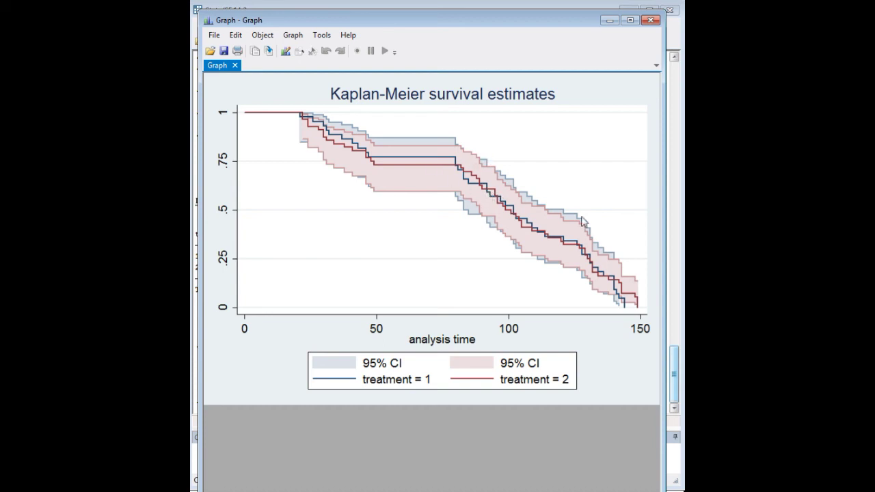
pyautogui.click(609, 20)
# Step: Clear the highlight on the ci option in the Results window
pyautogui.click(362, 260)
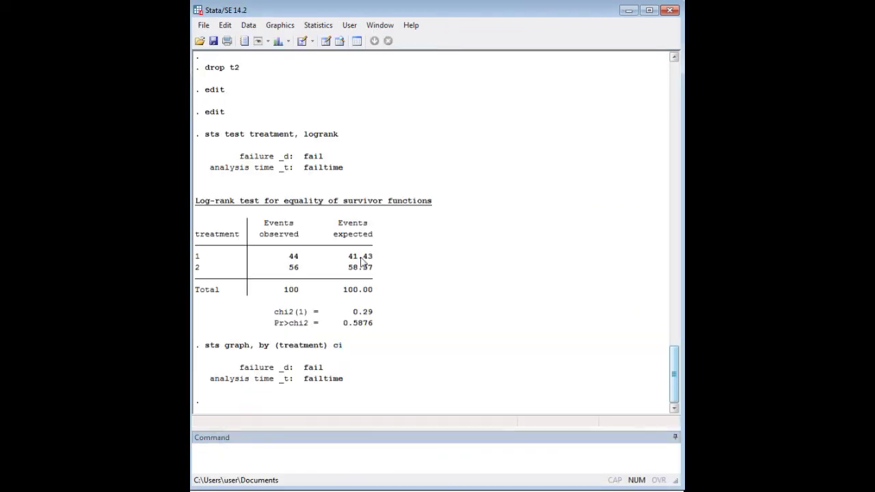